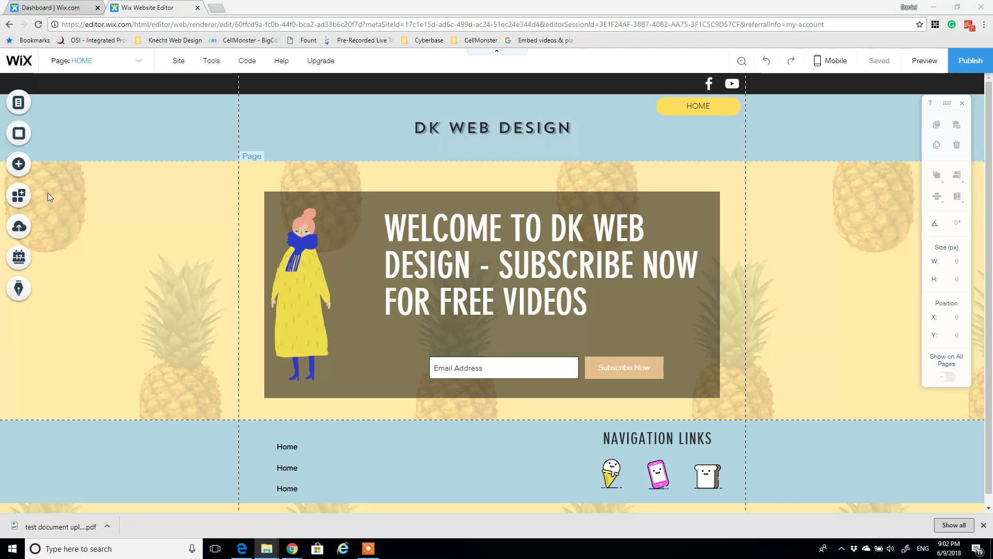
Add a plain white Classic strip below the welcome banner and select it
click(17, 164)
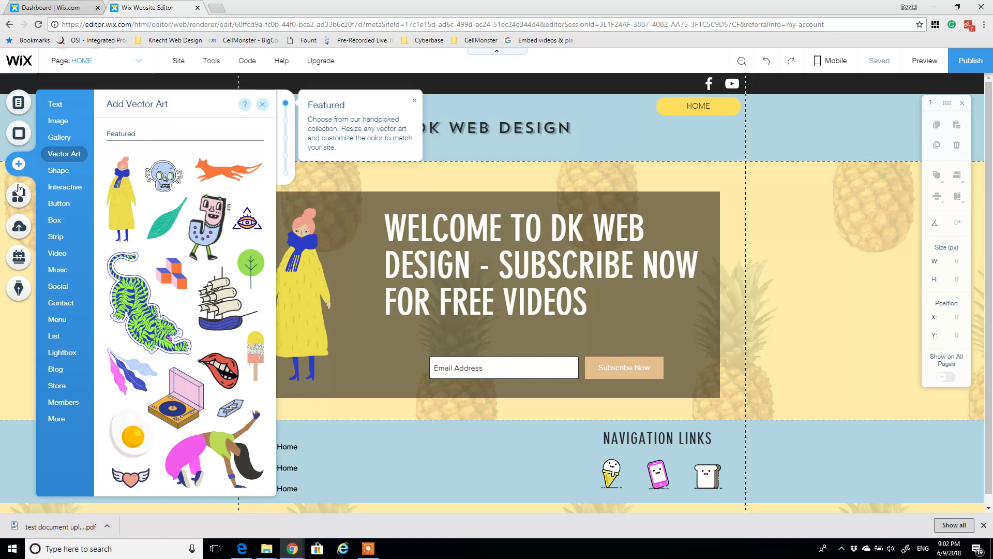
mouse_move(56, 237)
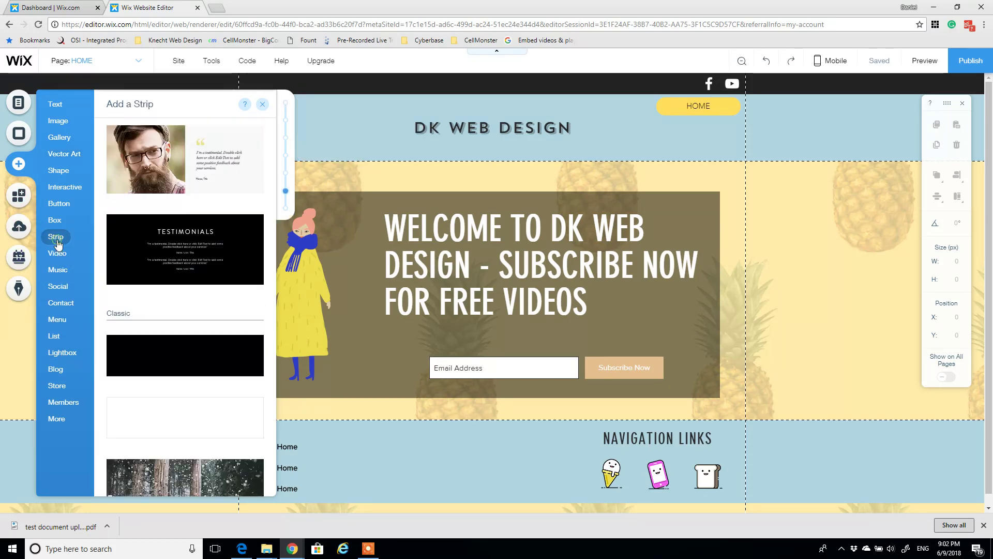
scroll(216, 304, down, 3)
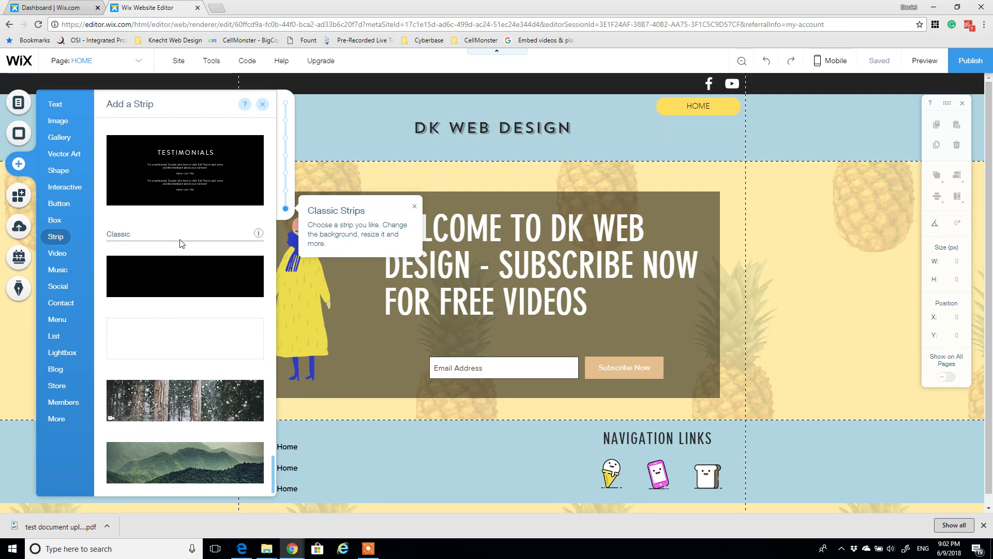
click(158, 342)
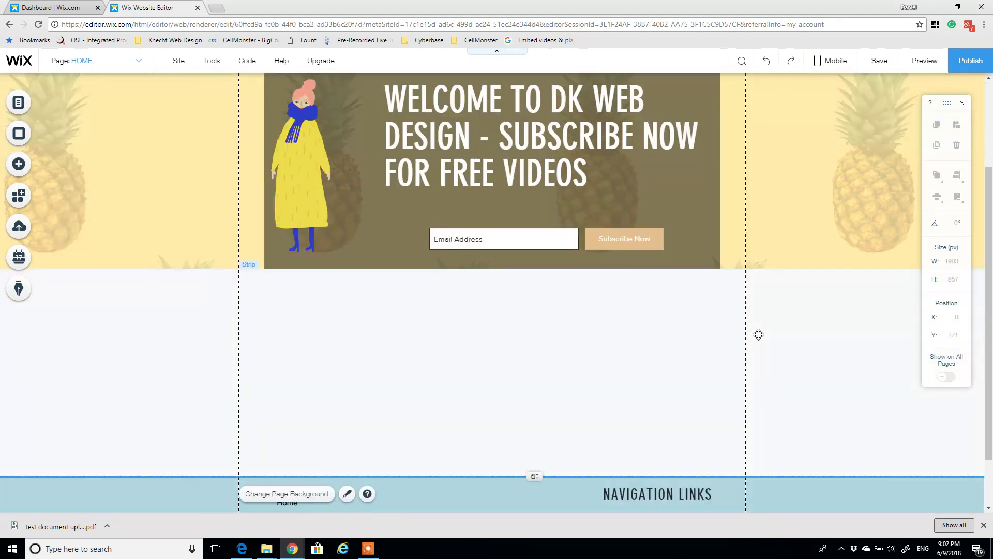
click(783, 259)
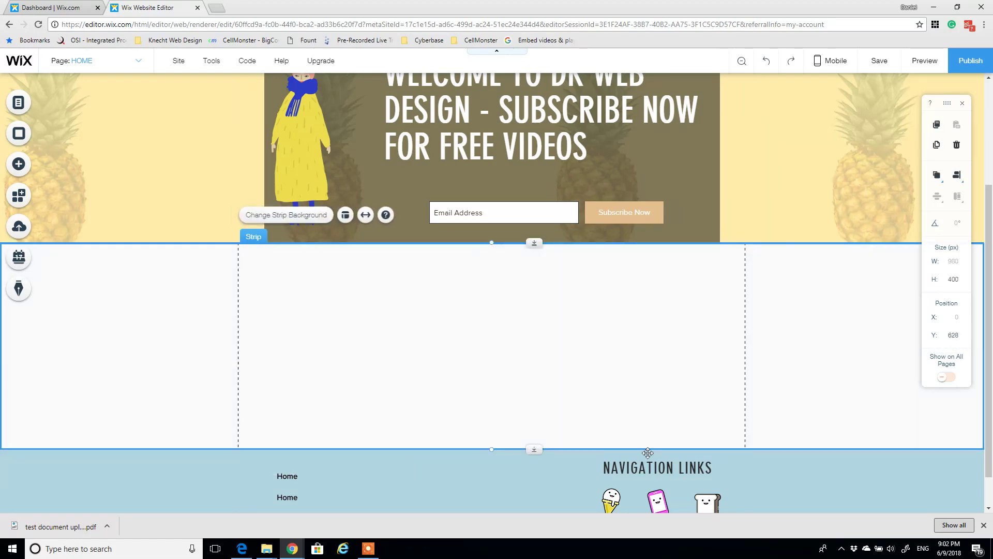
click(18, 164)
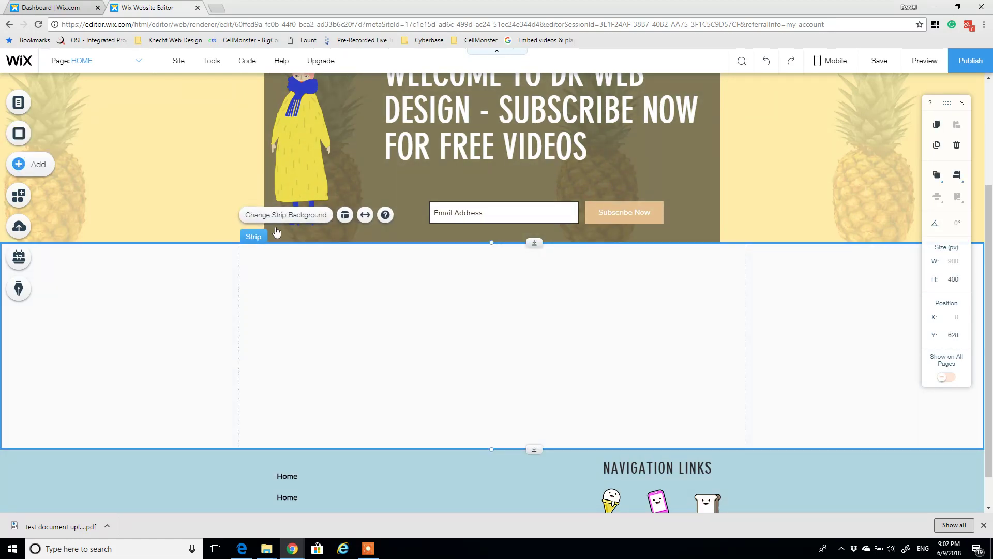
Place a Heading 3 on the new strip and type 'Free ebook download here'
scroll(148, 234, down, 2)
click(55, 104)
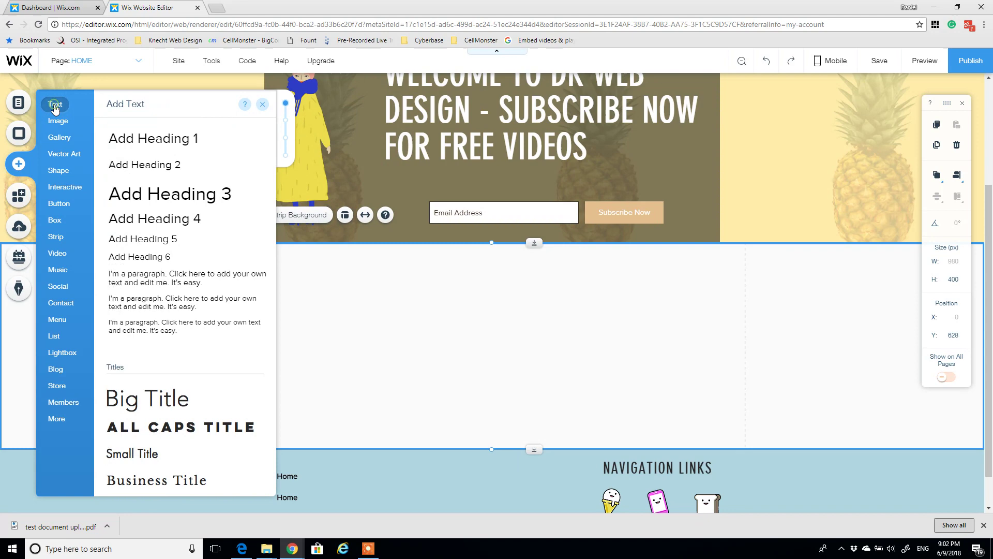
drag(224, 227, 326, 277)
double_click(326, 276)
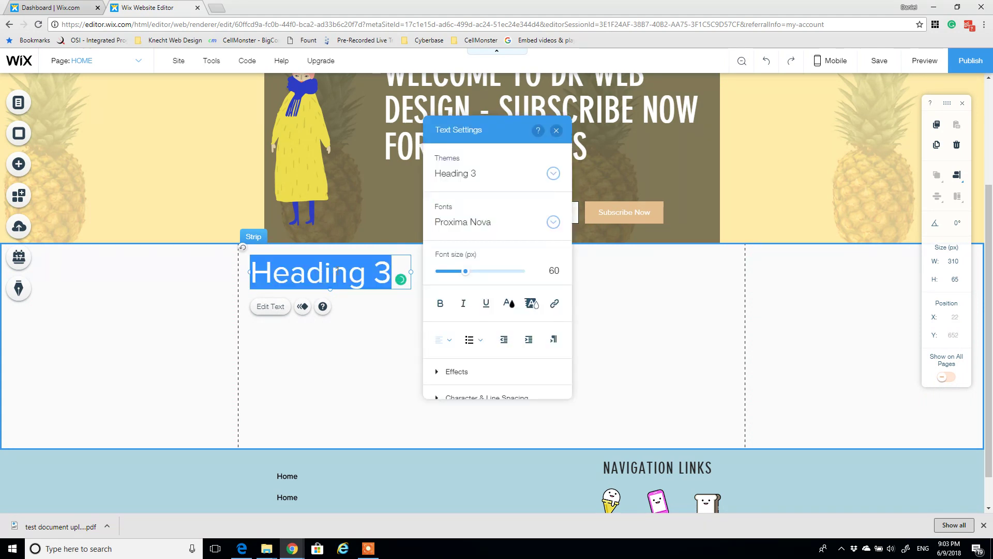
text(Free)
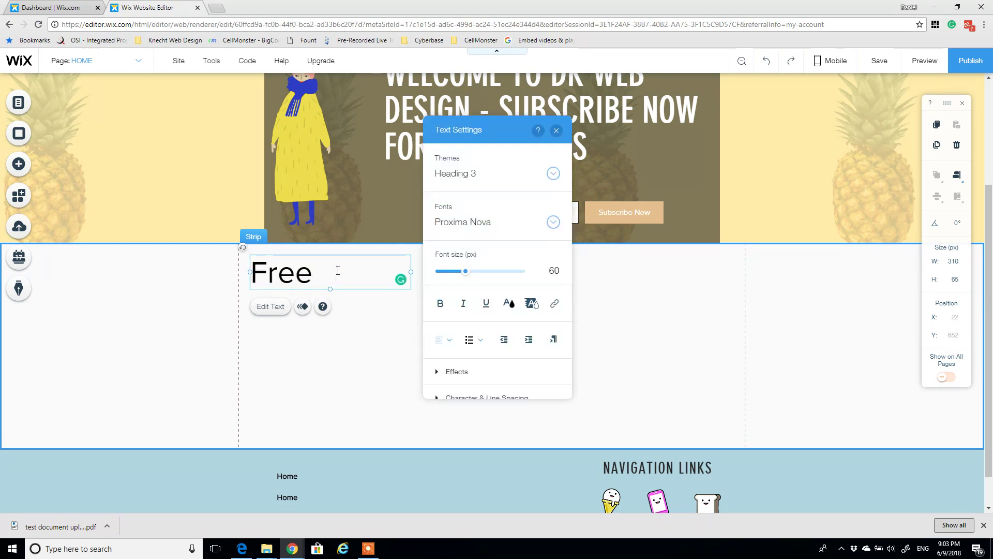
text( ebook d)
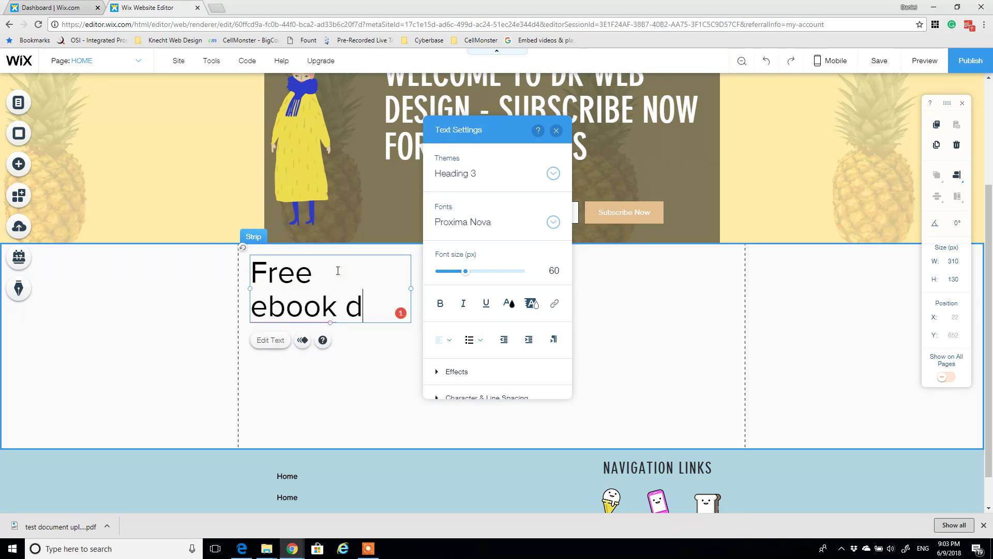
text(ownload he)
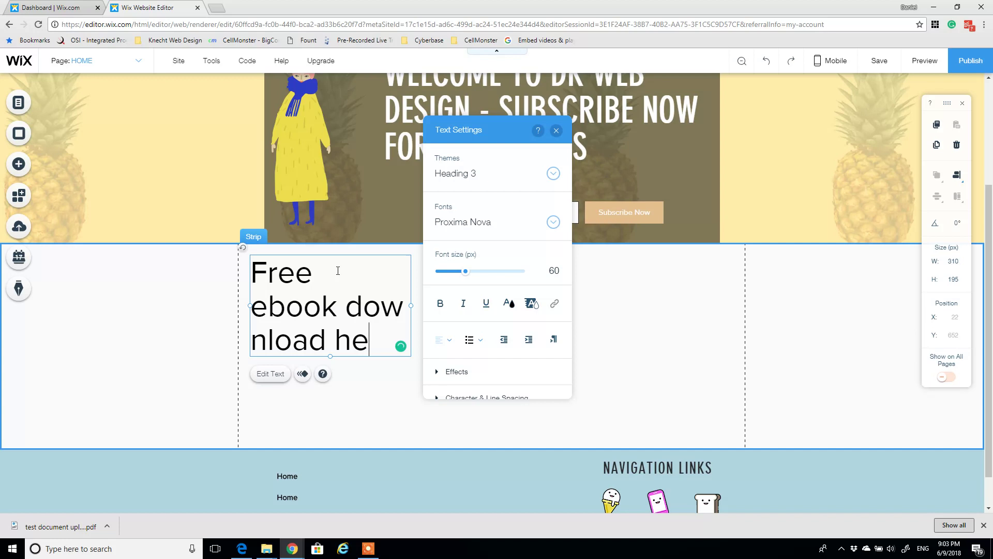
text(re)
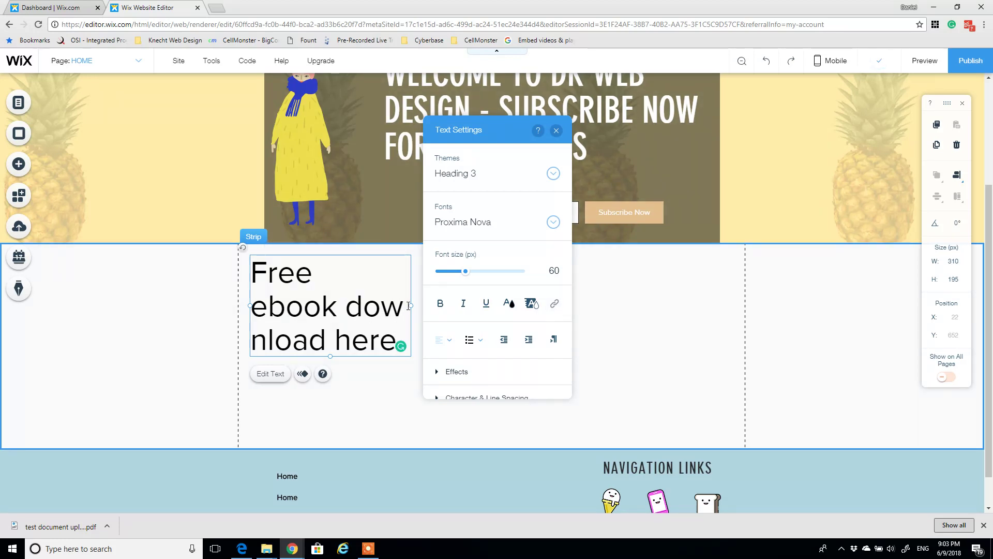
Widen the heading to a single line and add the closing '!'
drag(408, 305, 653, 290)
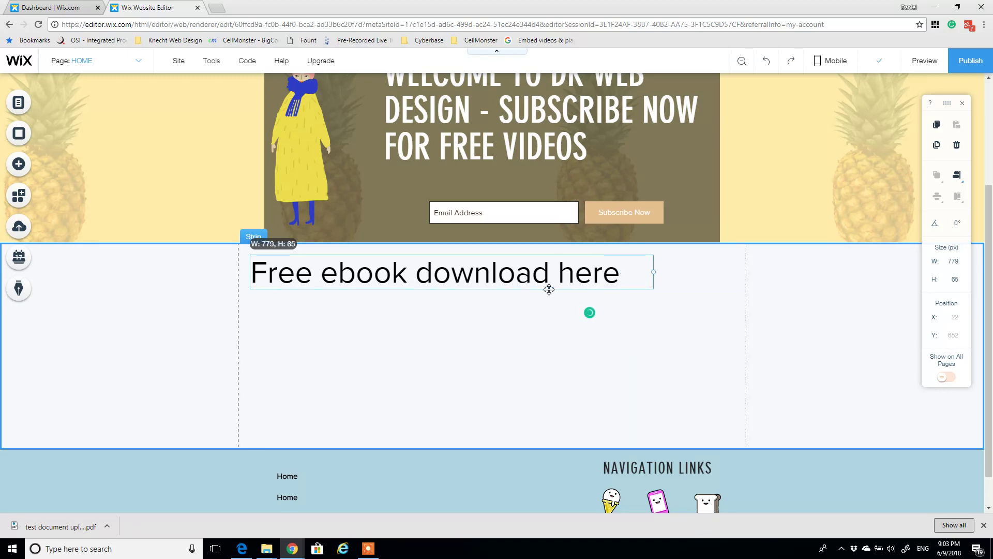
double_click(486, 278)
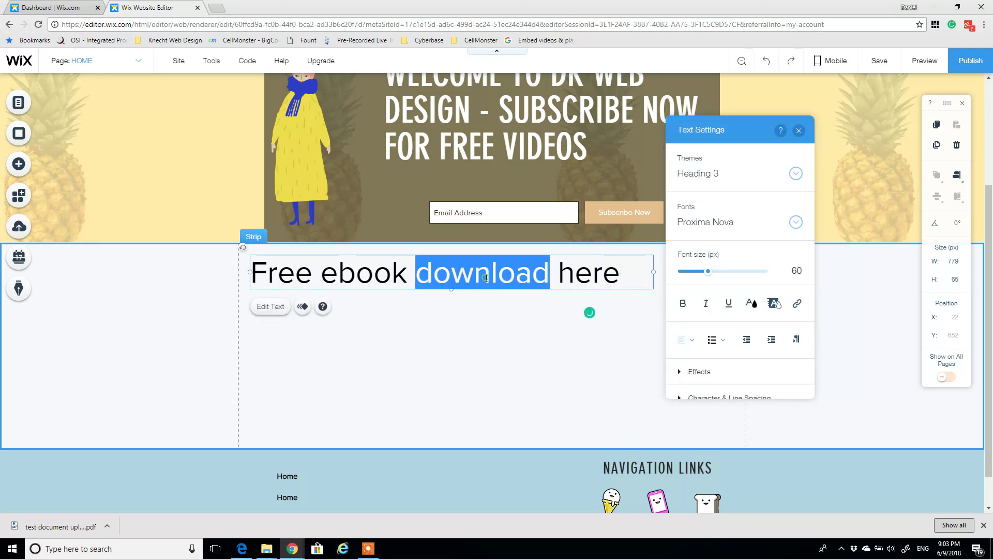
double_click(589, 274)
click(632, 274)
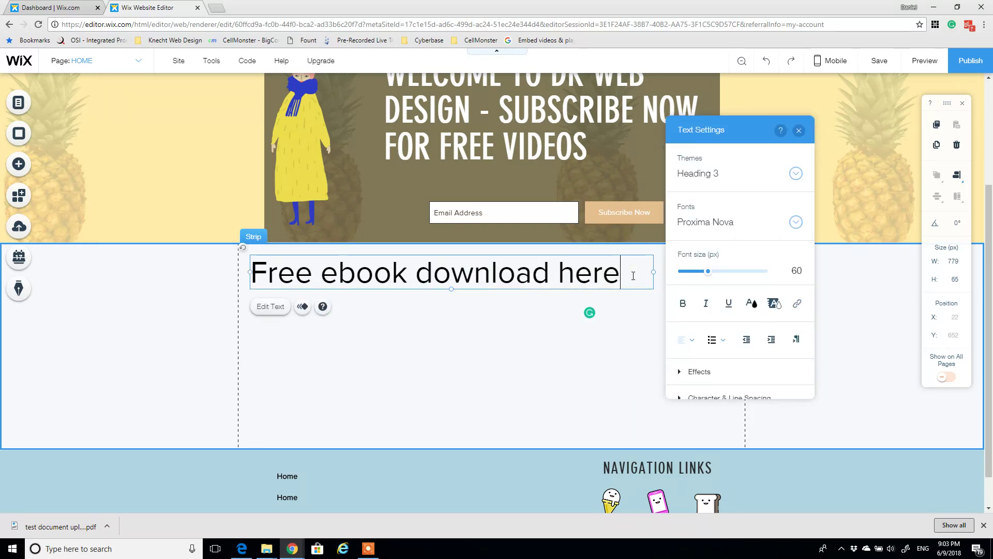
text(!)
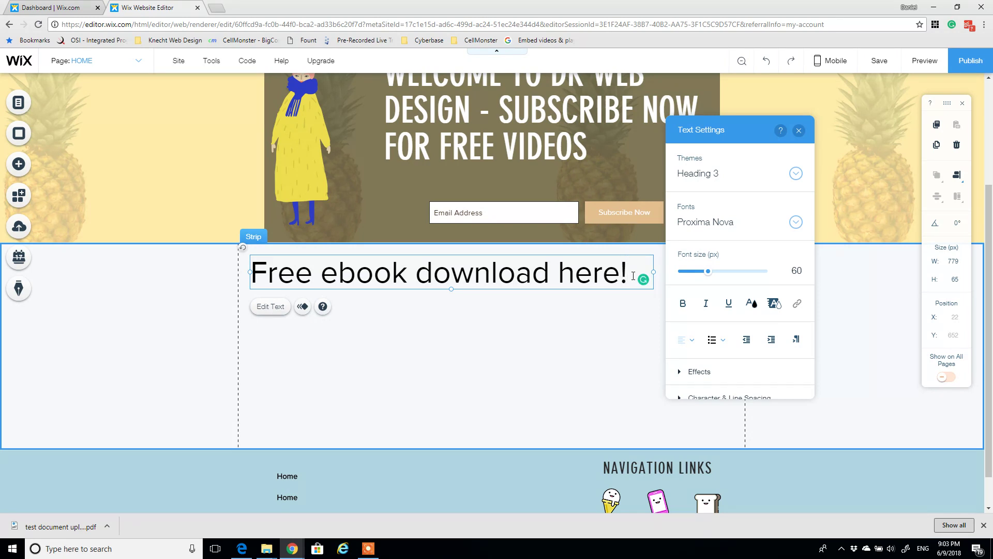
click(434, 308)
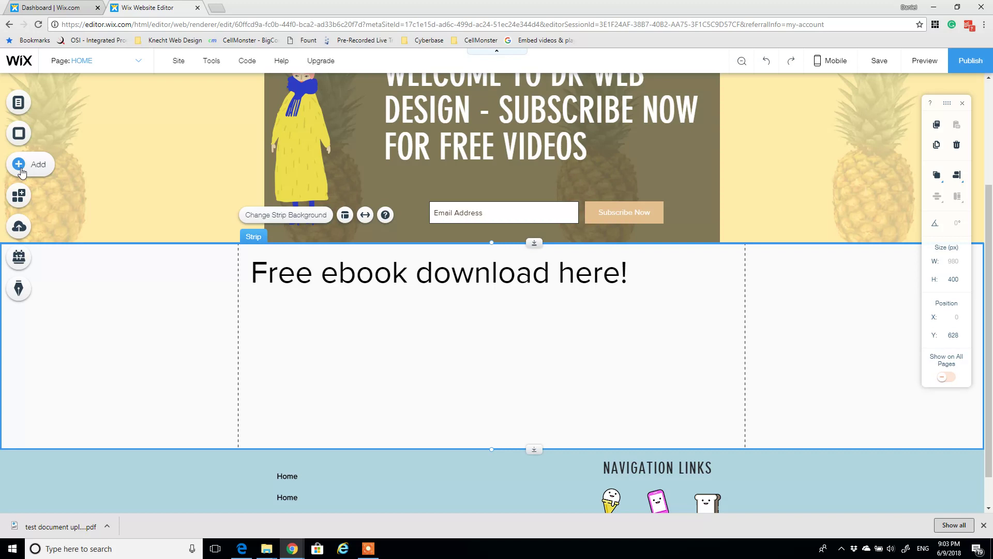
Upload test document upload.pdf into the My Uploads Docs library
click(20, 228)
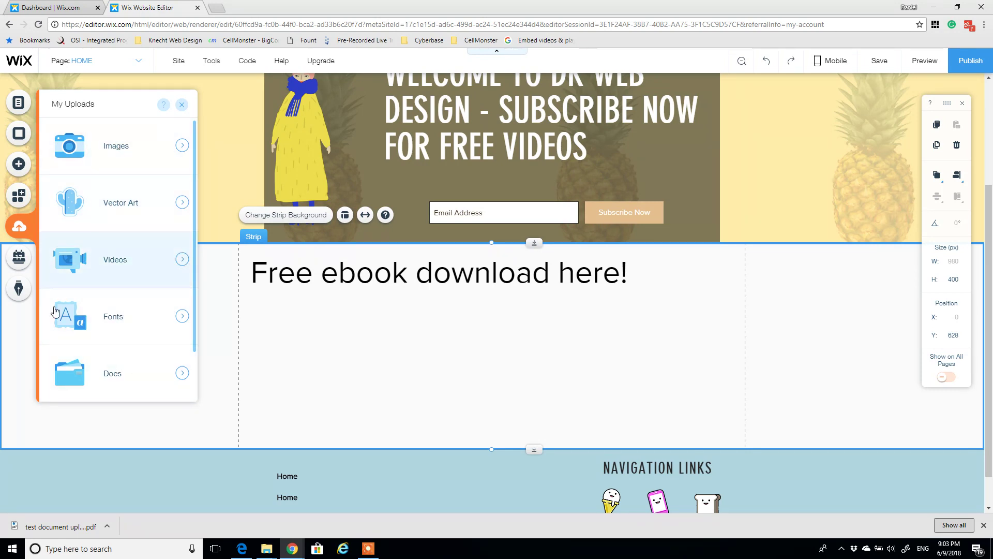
click(159, 378)
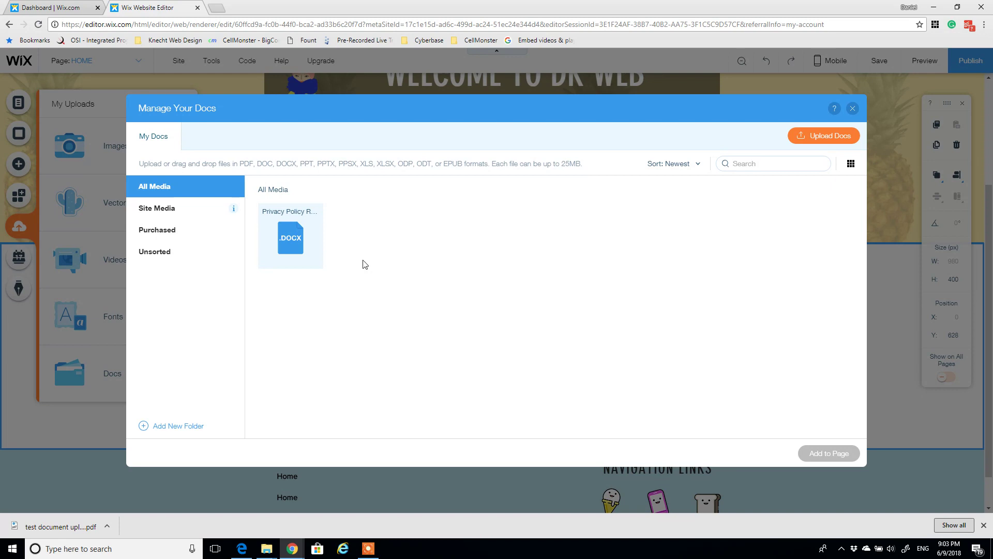
click(825, 136)
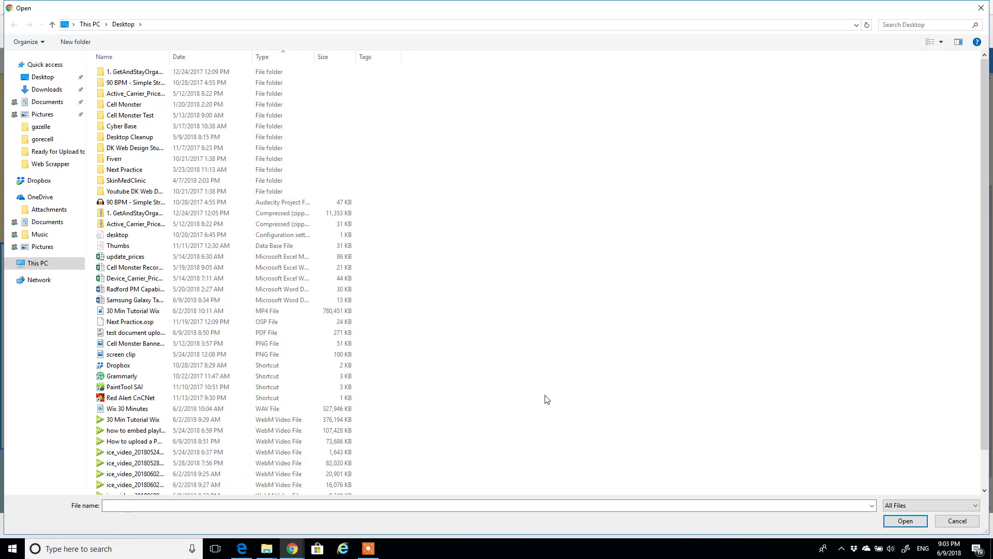
click(117, 336)
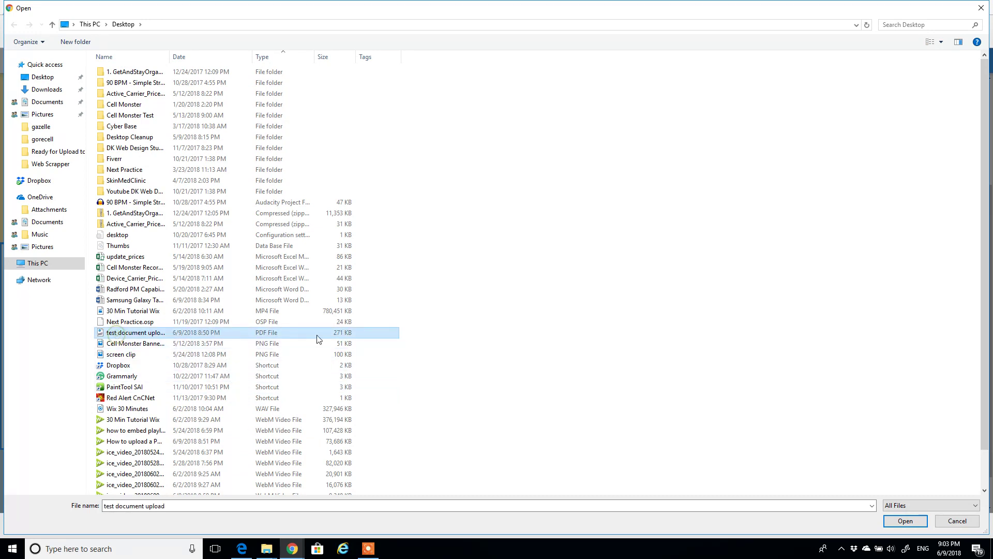
click(905, 520)
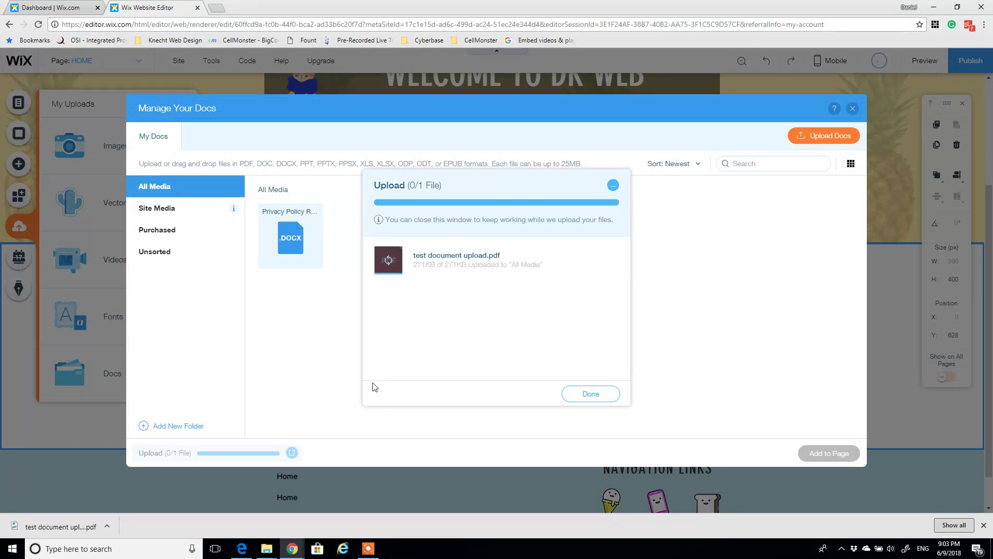
click(602, 380)
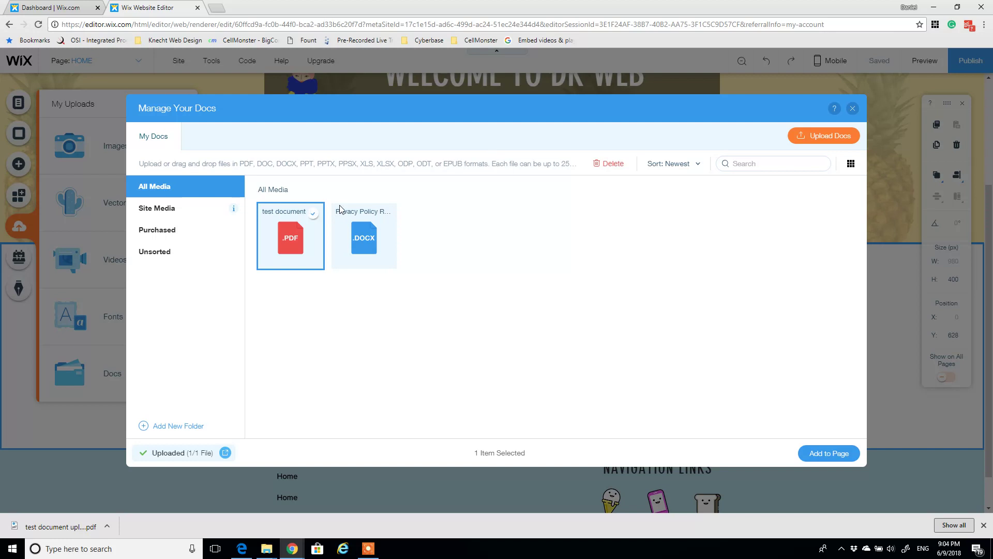
mouse_move(292, 239)
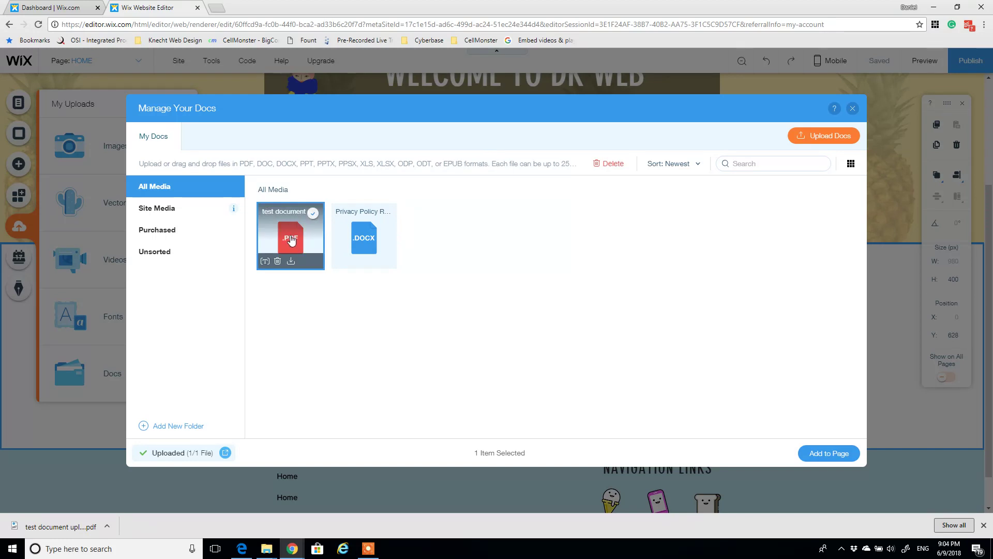
Add the uploaded PDF below the heading and, after trying other icon styles, give it the solid red PDF icon
click(831, 456)
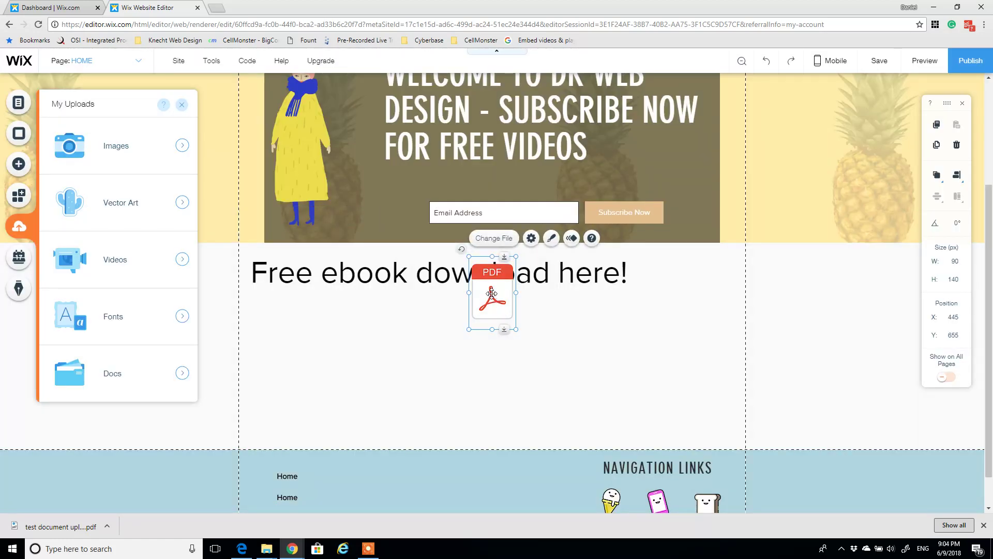
drag(491, 291, 346, 334)
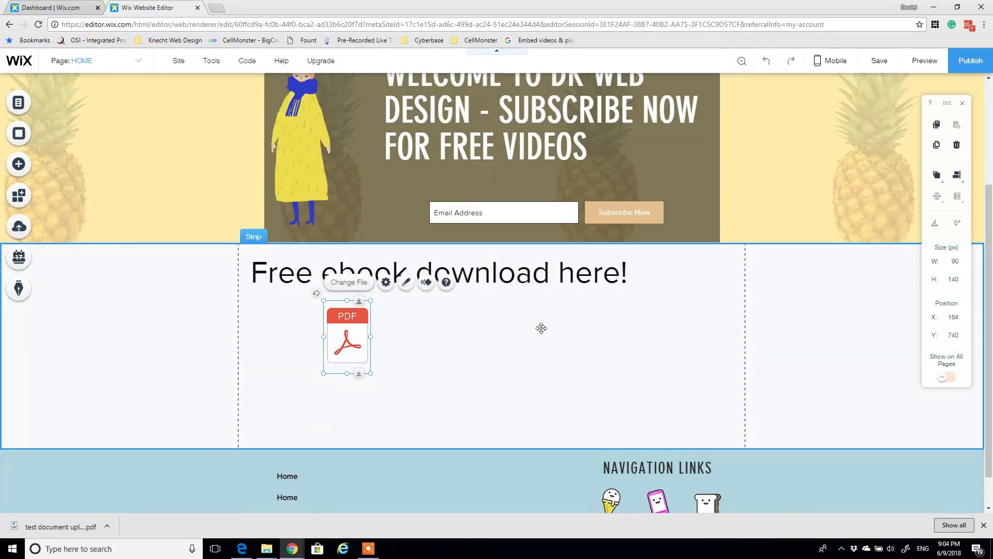
click(405, 284)
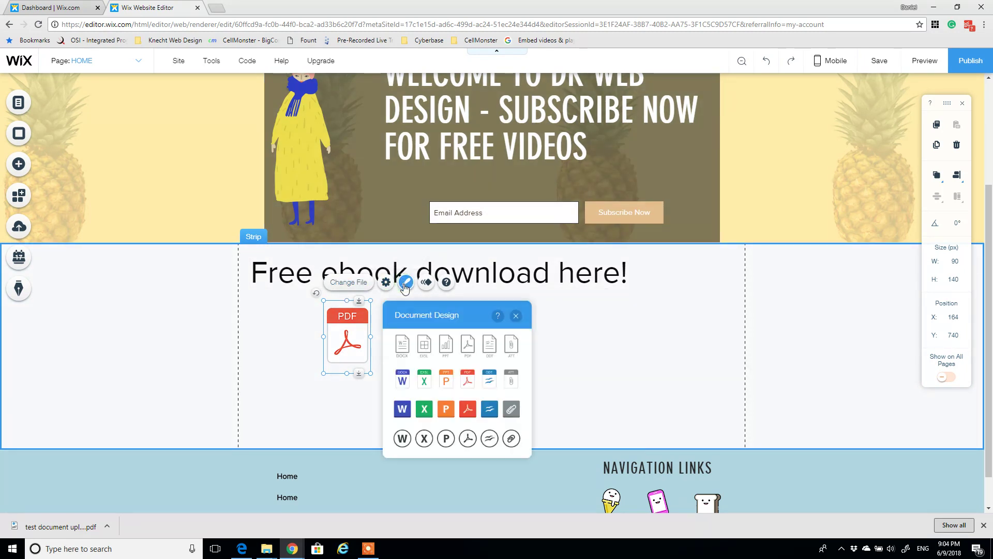
click(478, 414)
click(423, 344)
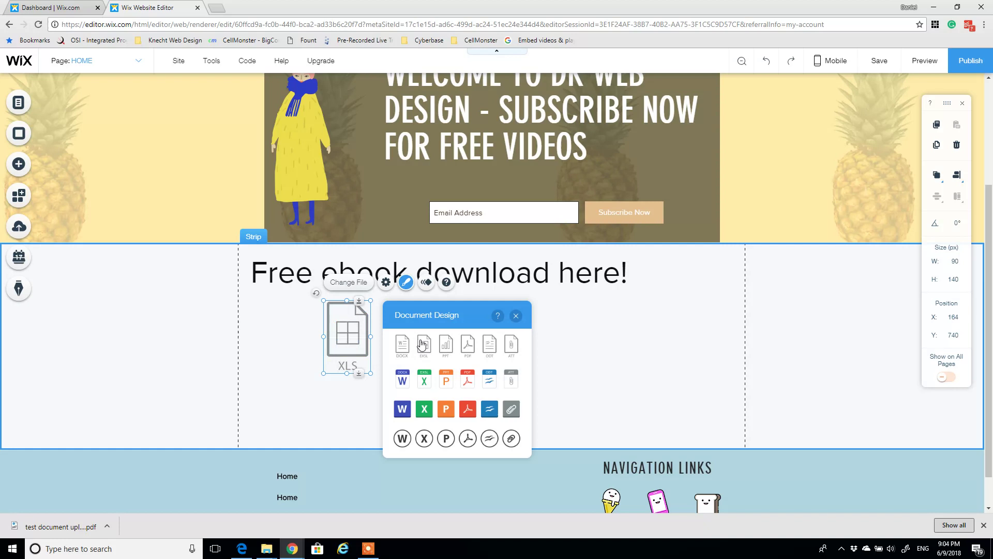
click(510, 346)
click(512, 438)
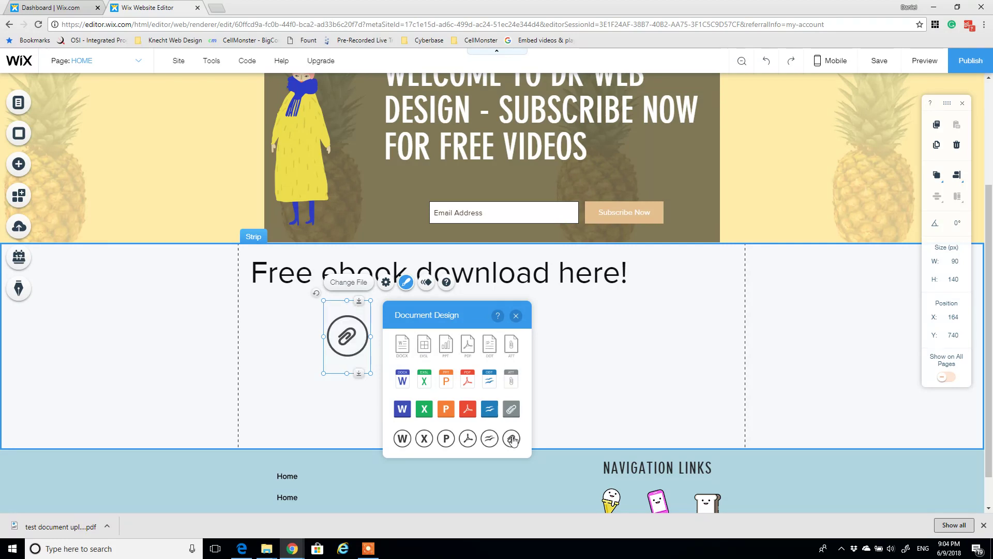
click(490, 440)
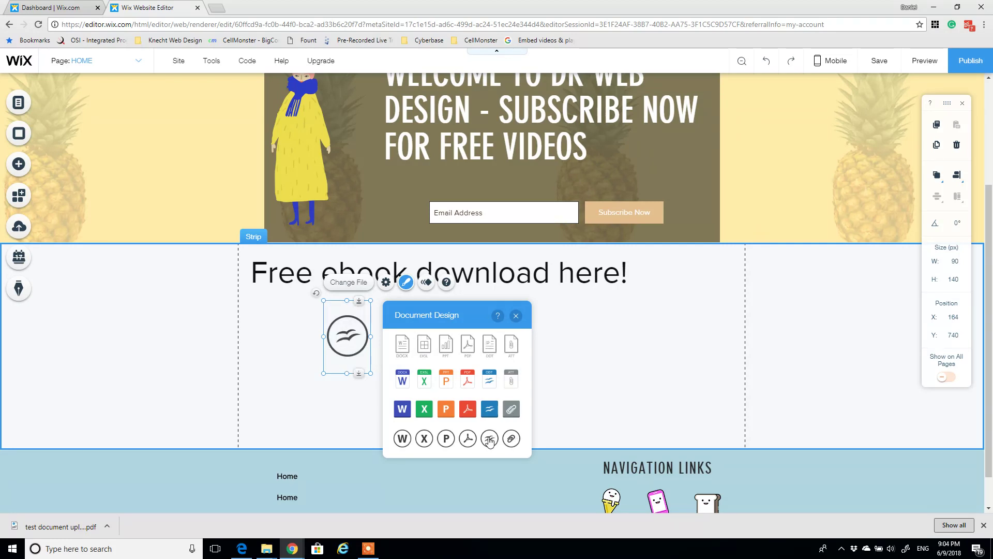
click(470, 409)
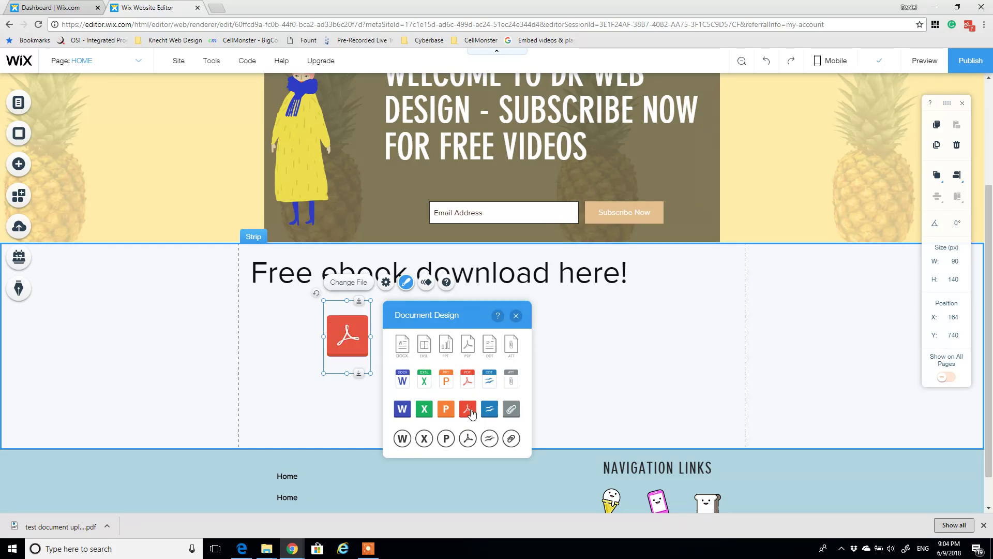
Centre the red PDF icon in the strip beneath the heading
click(516, 316)
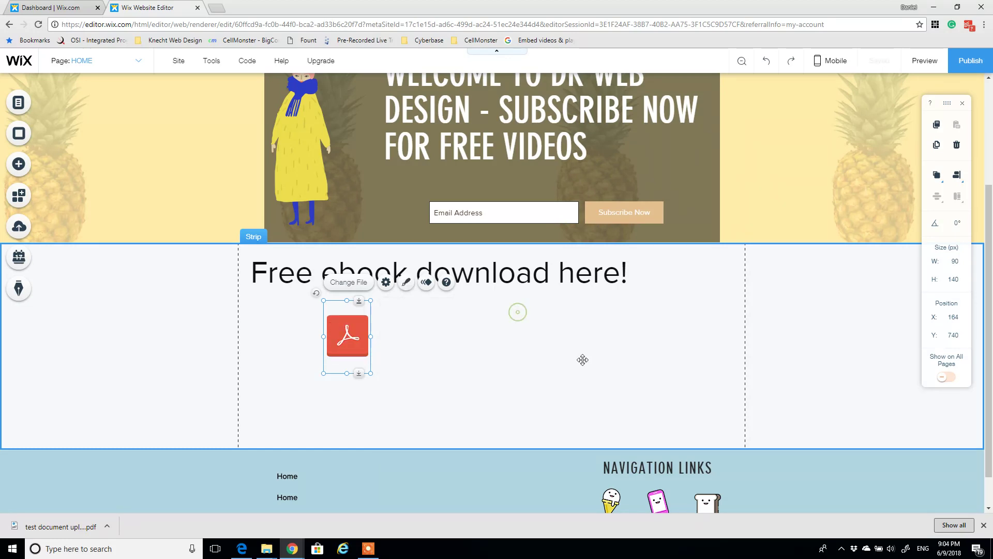
click(583, 359)
drag(358, 342, 497, 339)
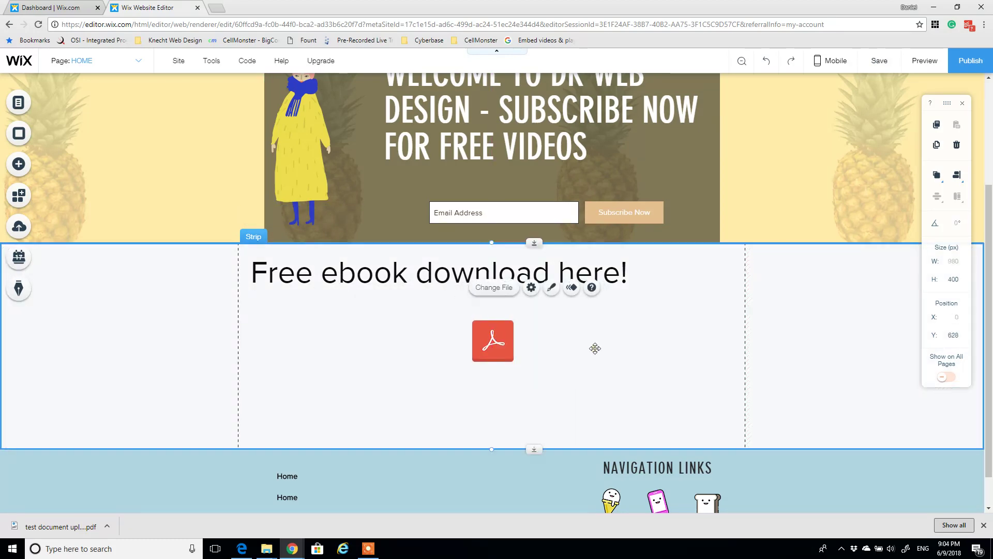
Drag the pink curved arrow from the Shapes arrows onto the strip, right of the PDF icon
click(592, 348)
click(18, 164)
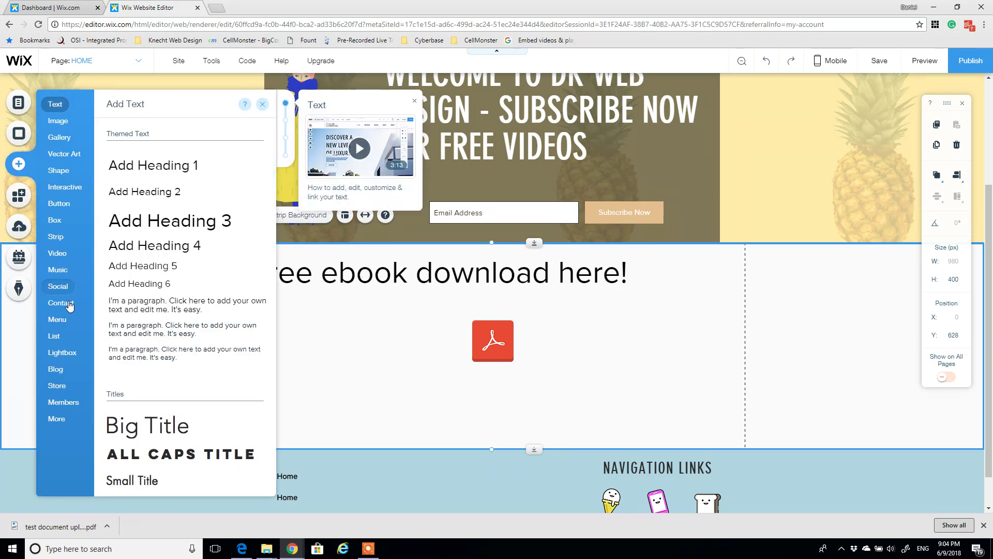
click(56, 319)
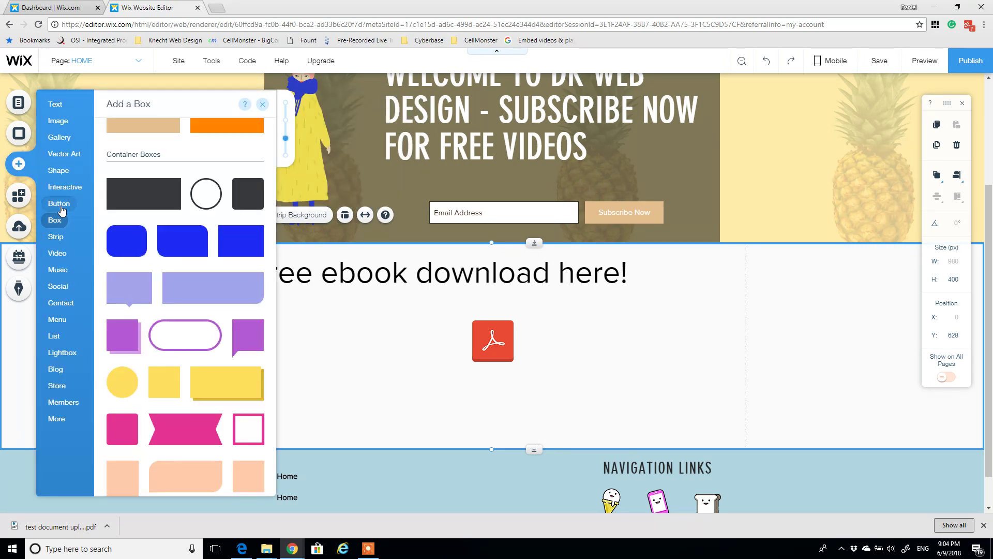
mouse_move(59, 206)
click(59, 176)
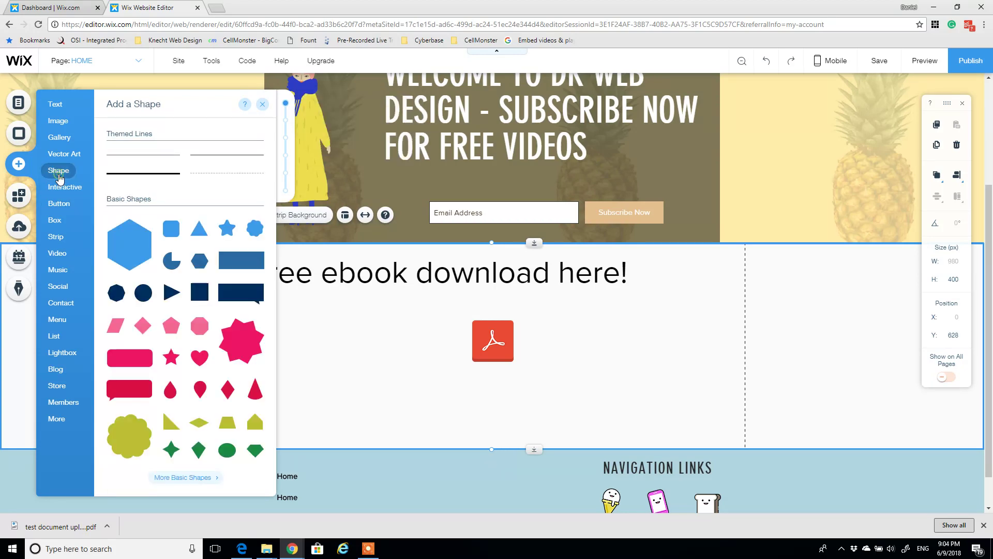
scroll(168, 223, down, 6)
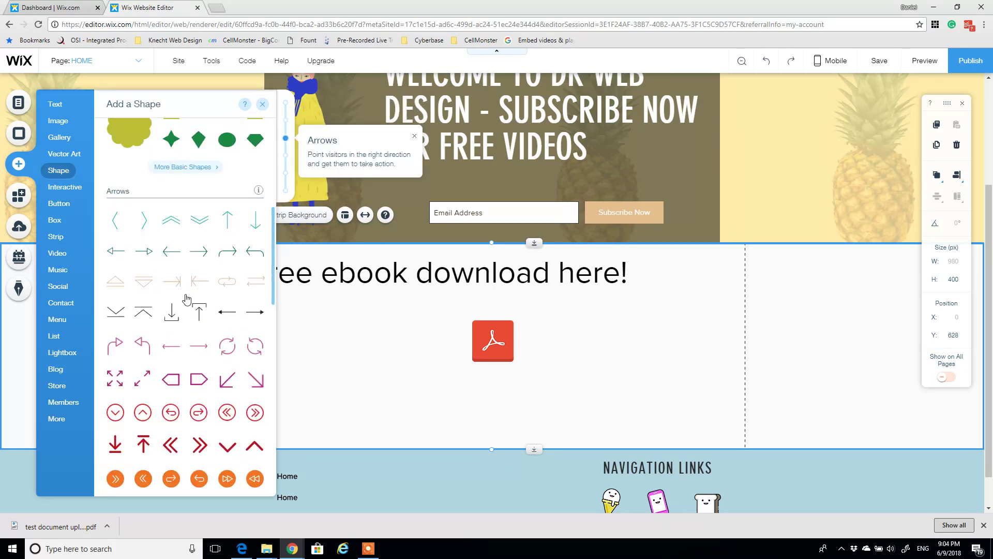
scroll(160, 323, down, 6)
scroll(168, 310, up, 4)
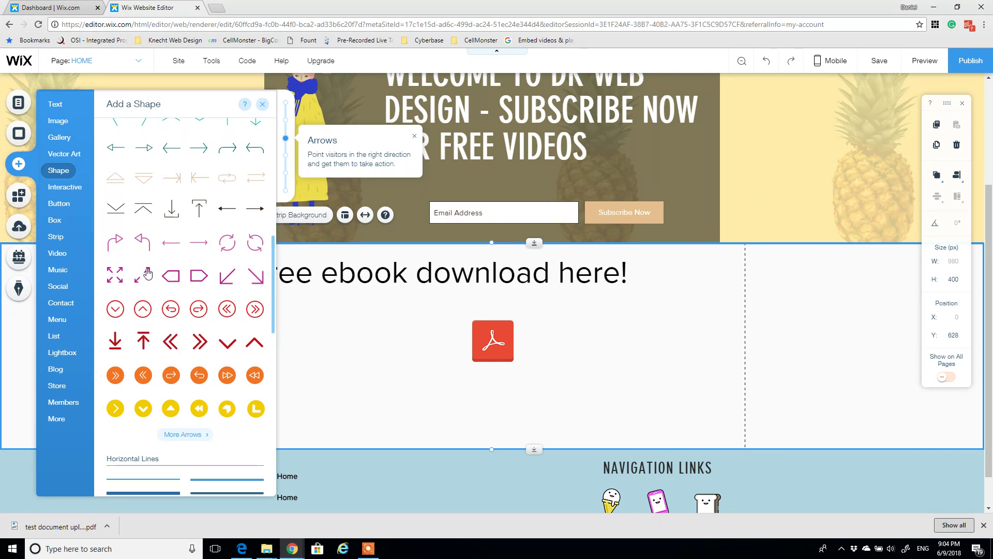
drag(145, 242, 546, 348)
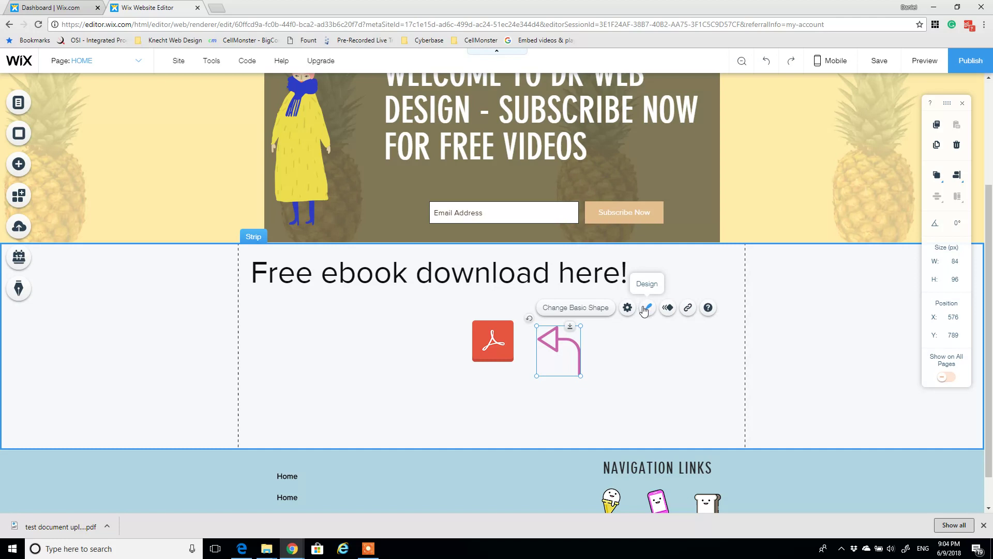
Swap the arrow's basic shape for the thin curved Round Arrow found by searching 'arrow'
click(650, 308)
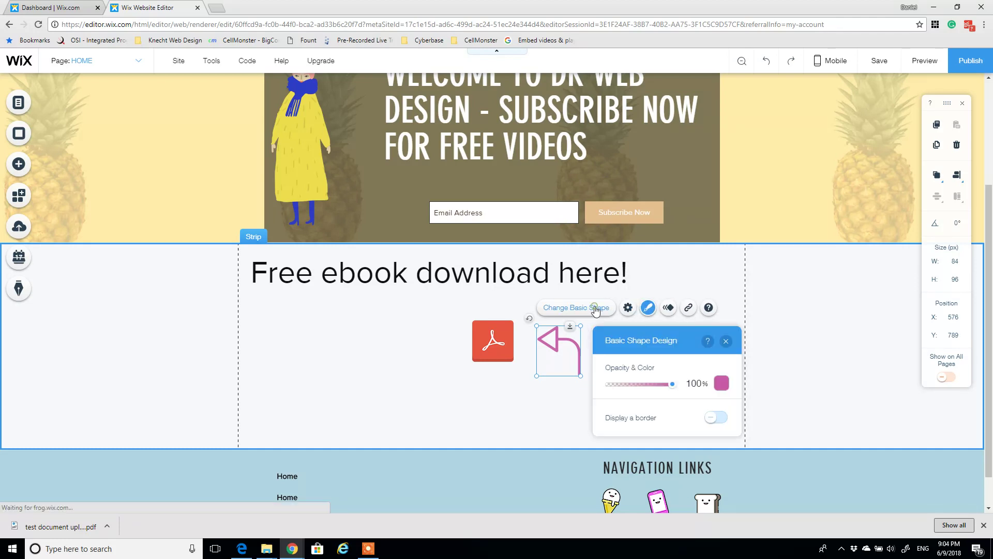
click(577, 307)
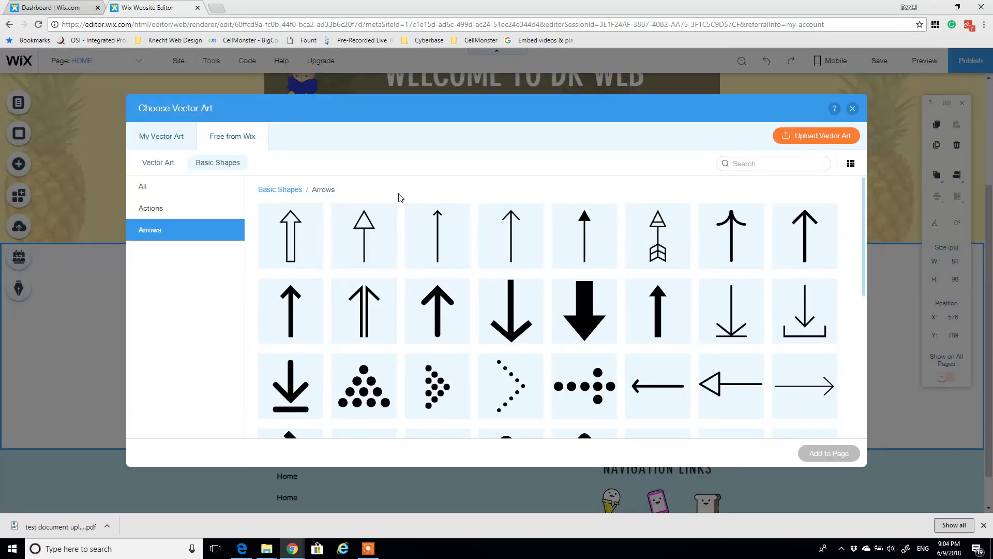
click(748, 164)
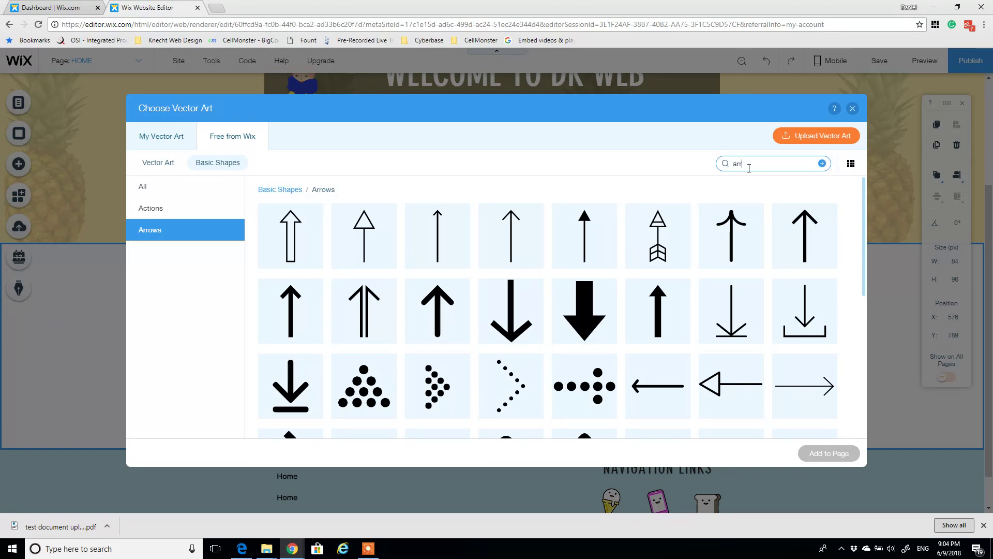
key(Return)
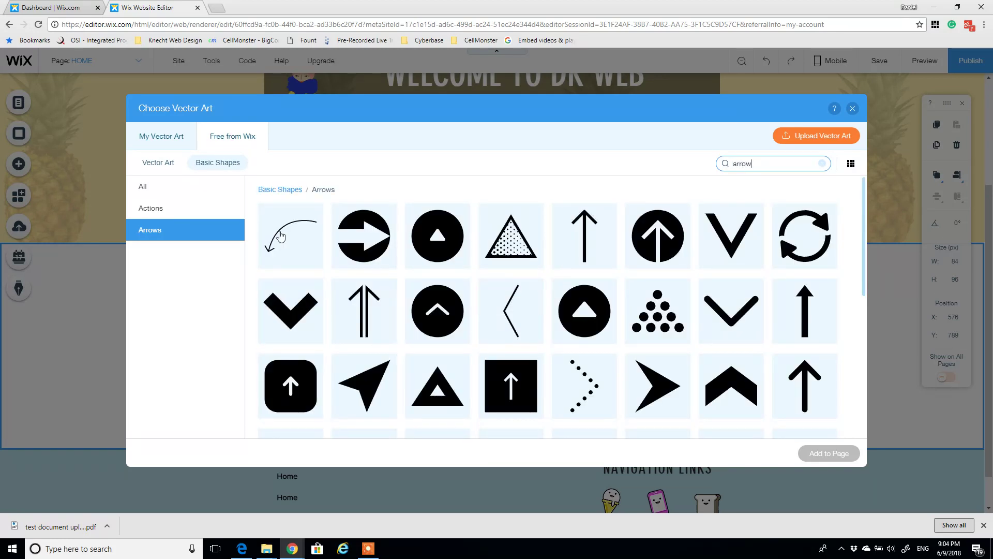
click(291, 236)
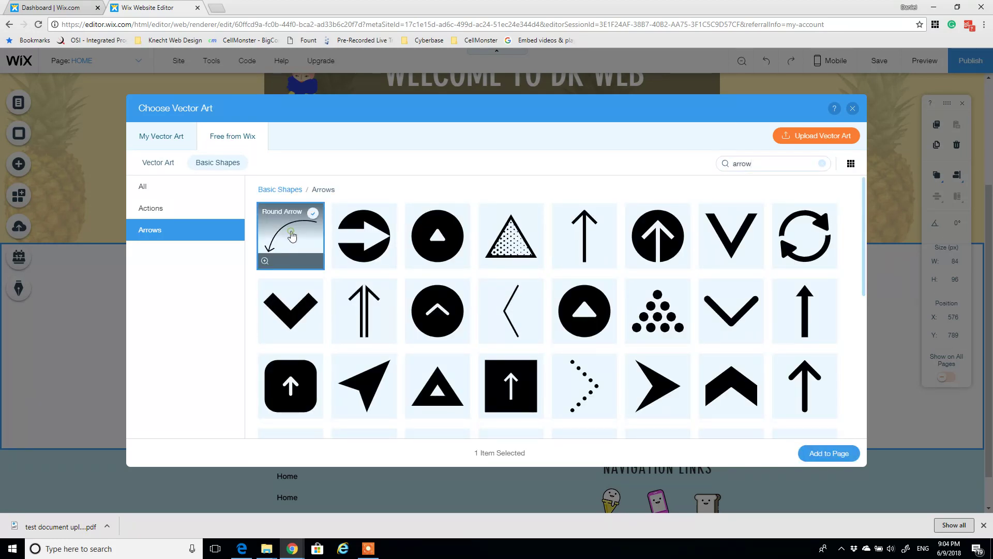
Add the Round Arrow to the page and colour it black
click(828, 454)
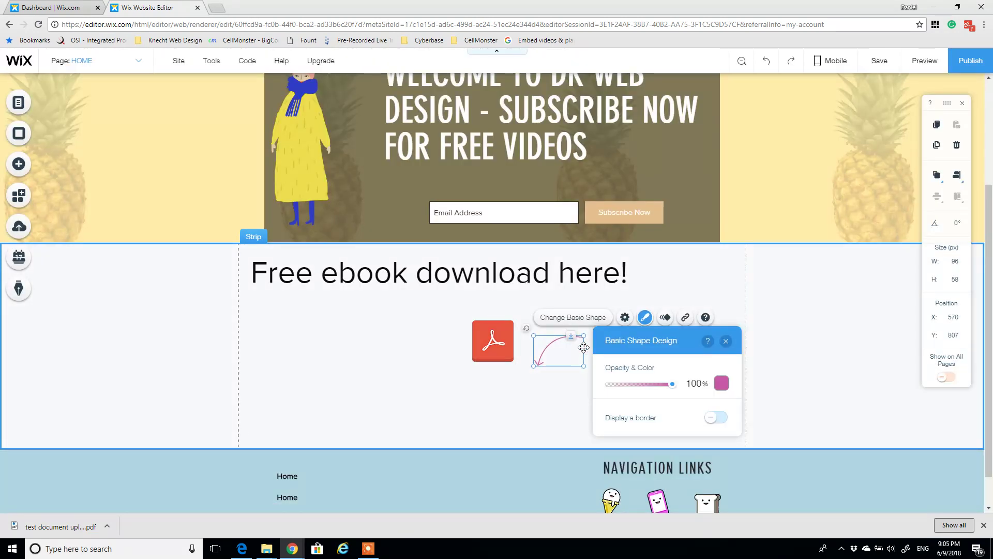
click(722, 383)
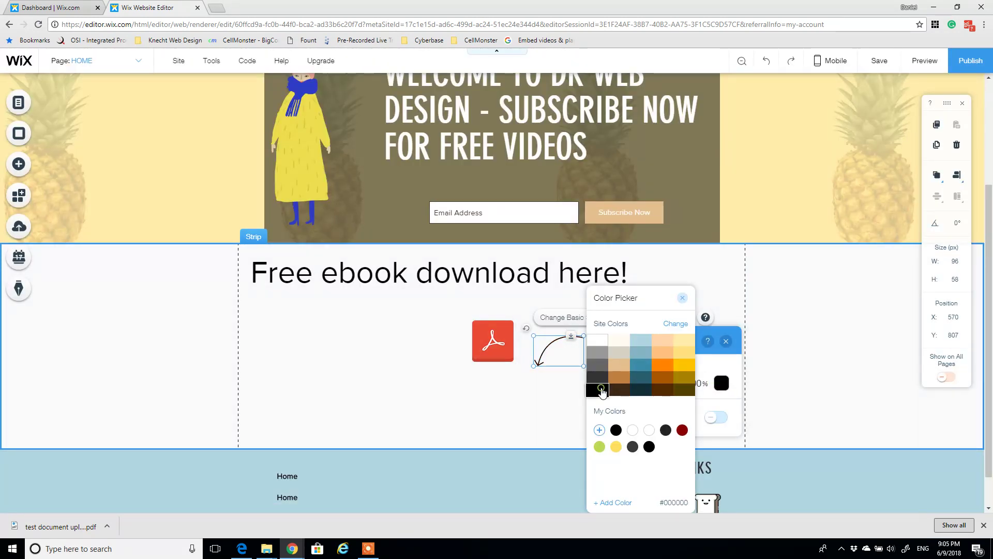
click(597, 388)
click(683, 298)
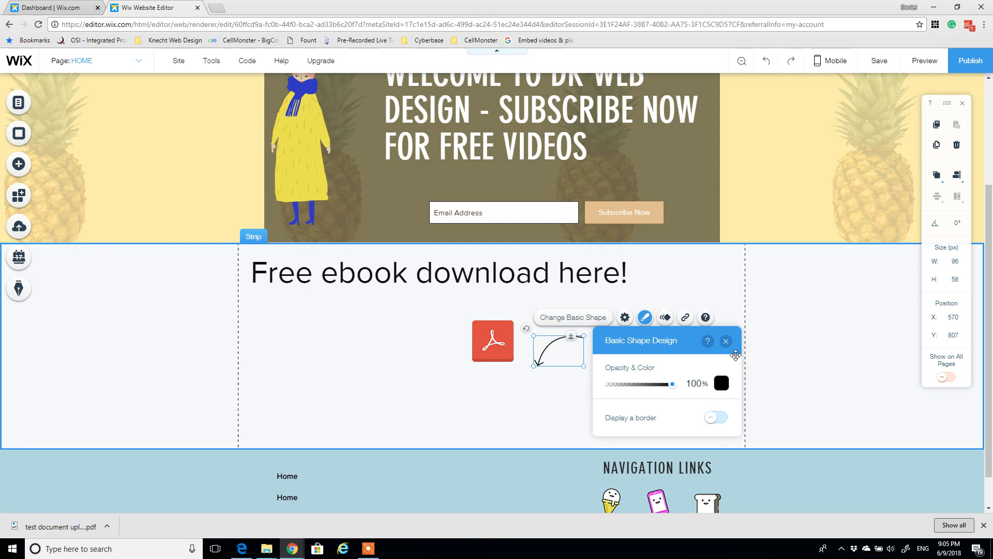
click(726, 340)
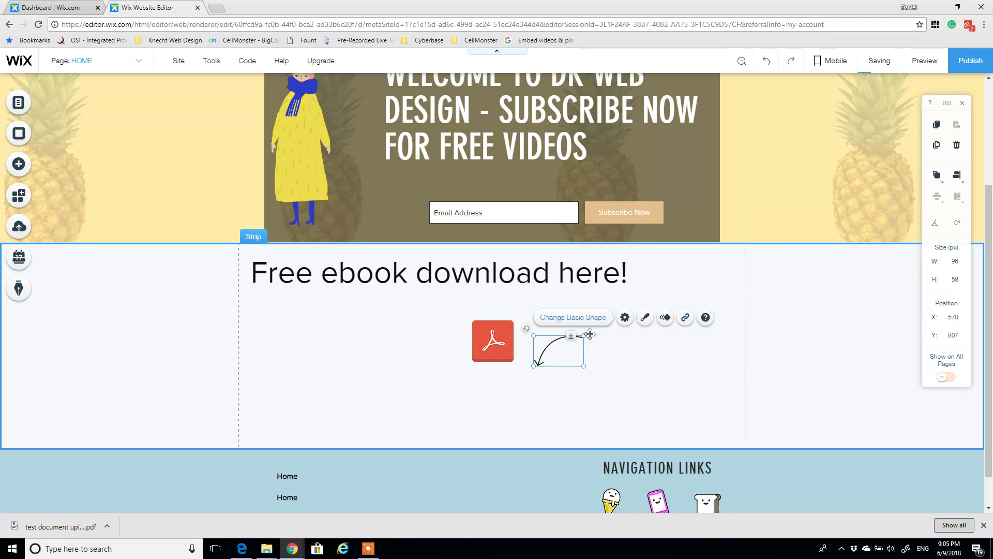
Enlarge the arrow to about 186 × 114, rotate it under the heading, and move the PDF icon to its tip
drag(584, 365, 632, 391)
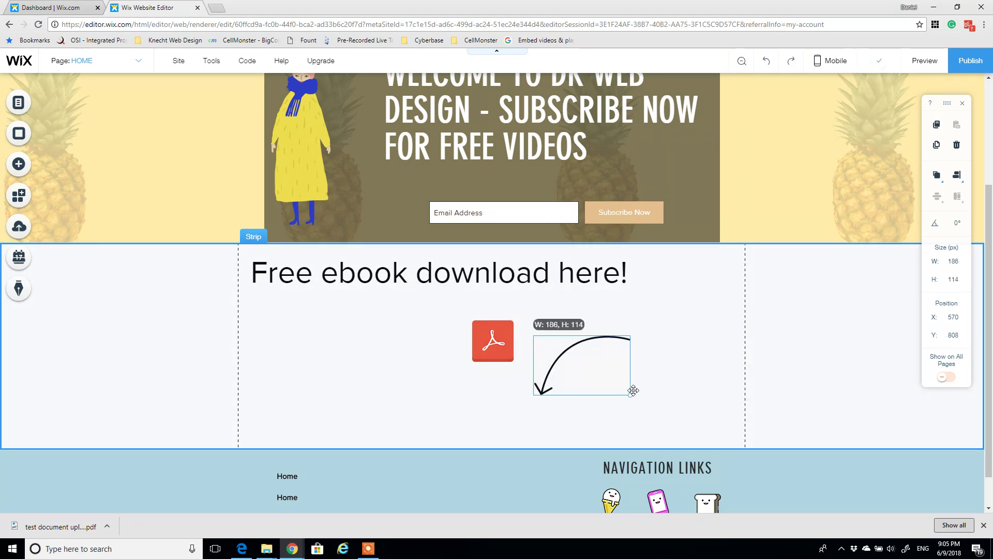
drag(594, 333, 420, 325)
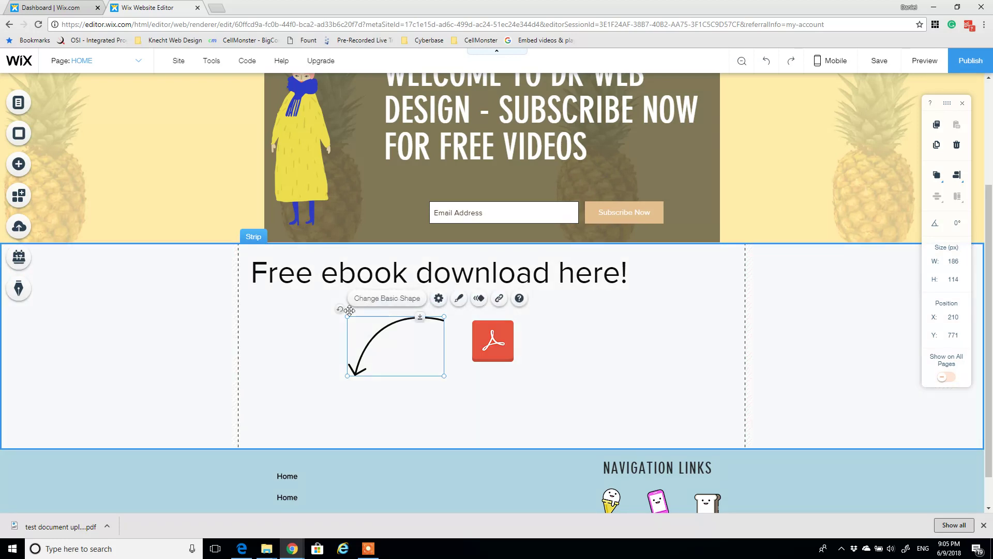
drag(340, 309, 368, 409)
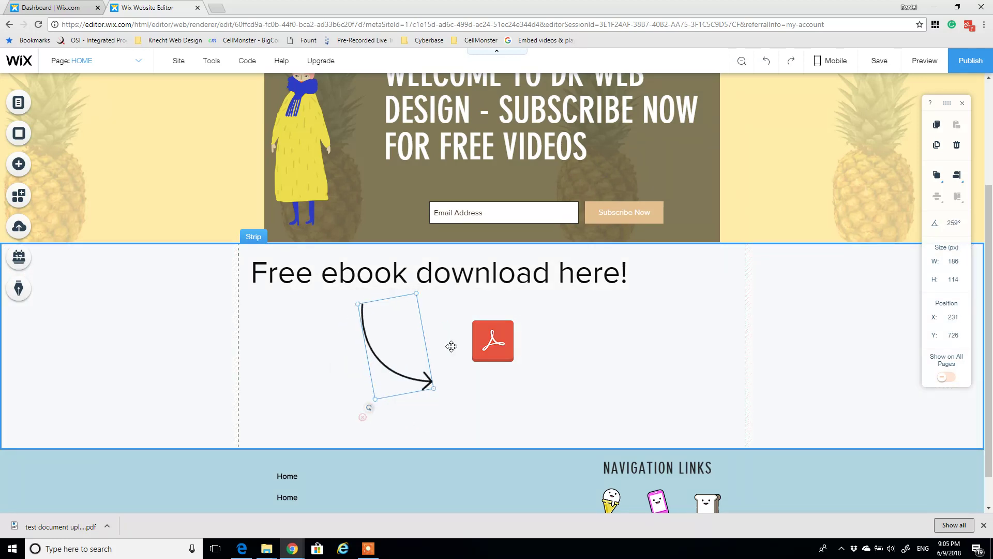
mouse_move(494, 341)
mouse_down()
mouse_move(493, 395)
mouse_move(493, 387)
mouse_up()
click(670, 381)
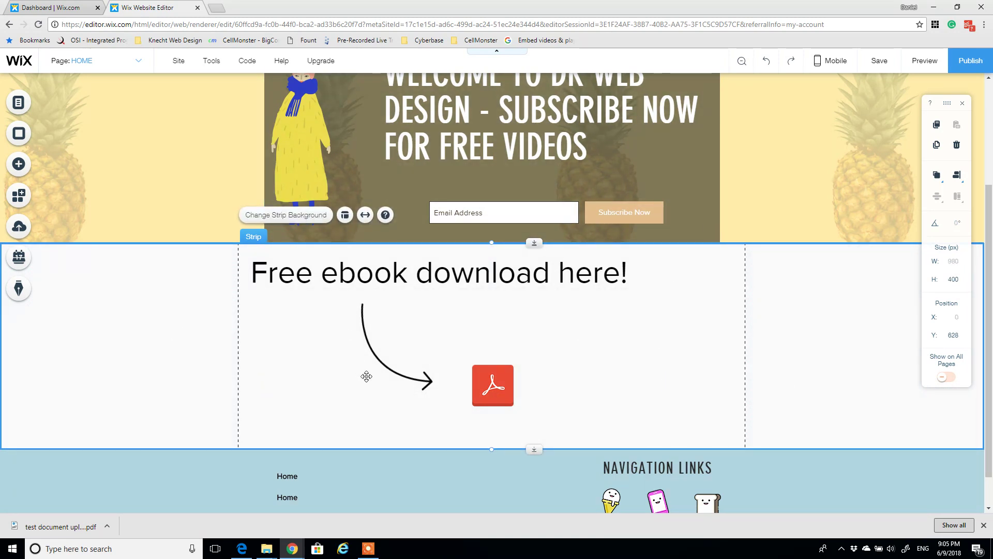
scroll(367, 376, down, 1)
scroll(414, 370, up, 1)
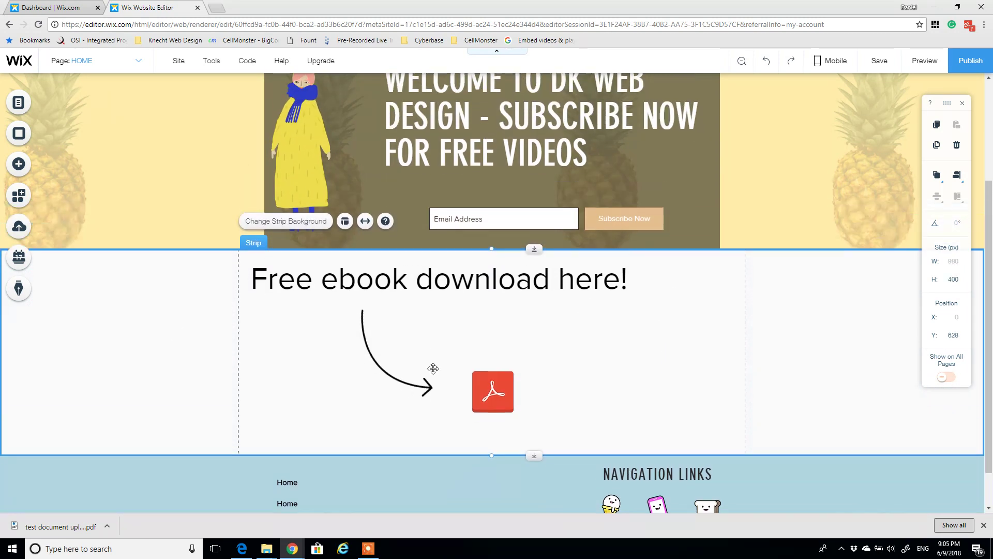
Switch to Preview mode to view the finished ebook strip
click(919, 61)
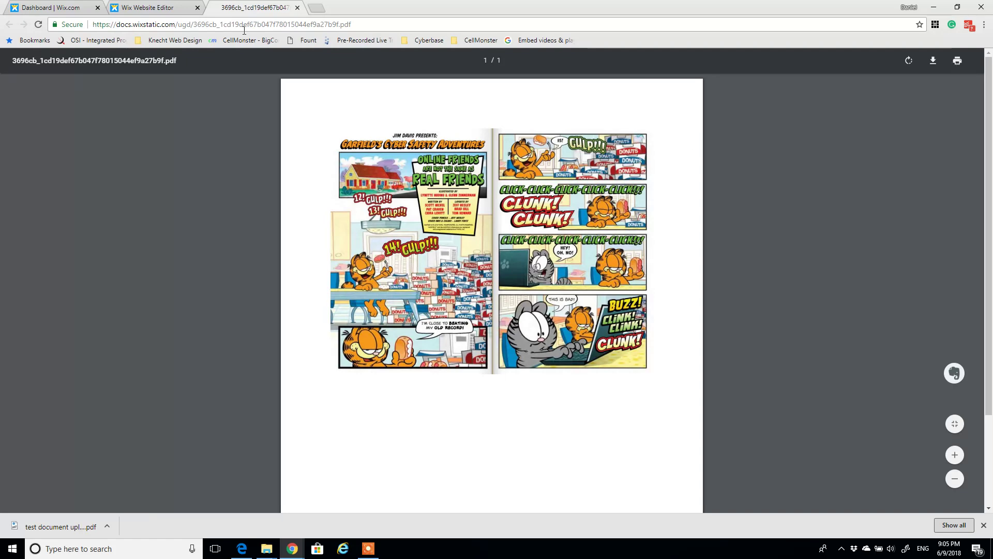
click(298, 8)
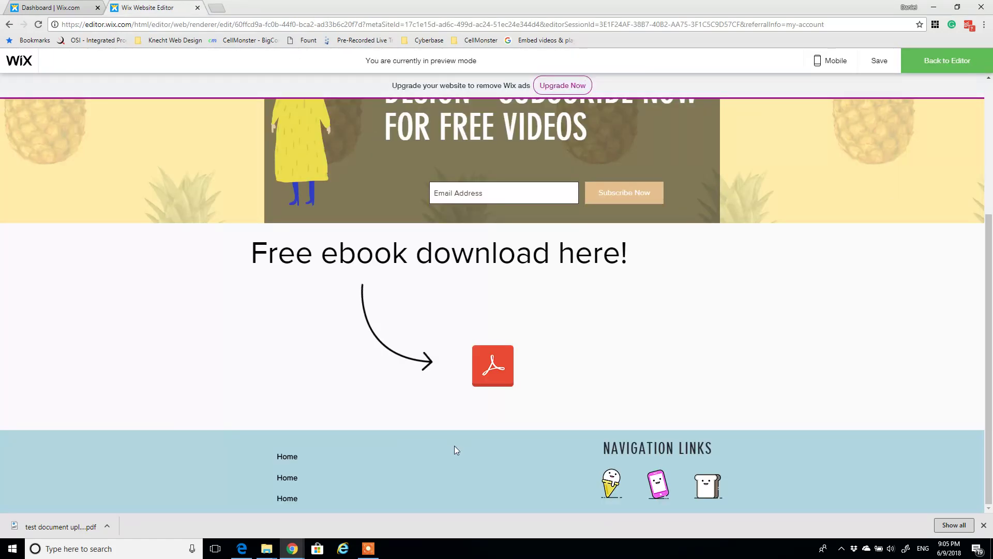
scroll(650, 374, up, 4)
scroll(646, 375, down, 3)
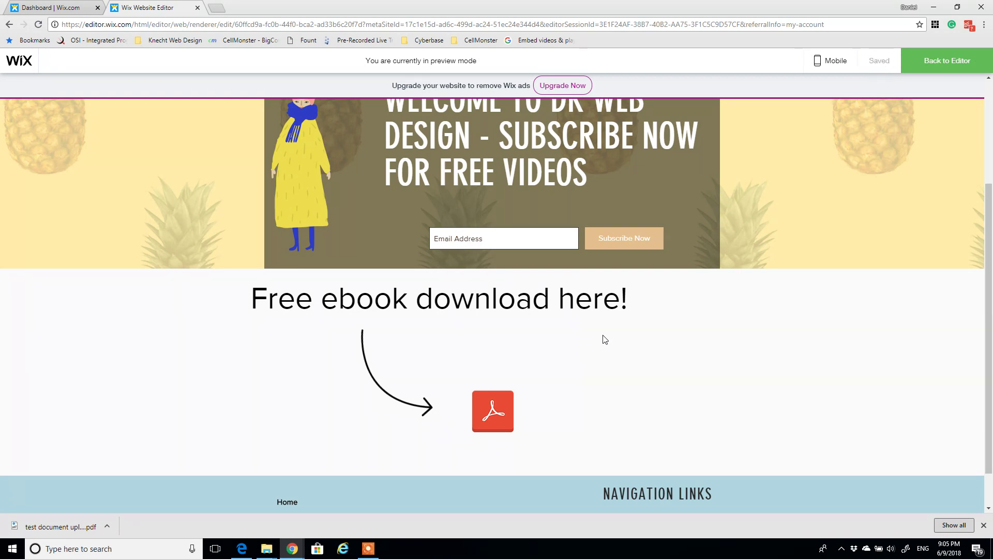
click(368, 548)
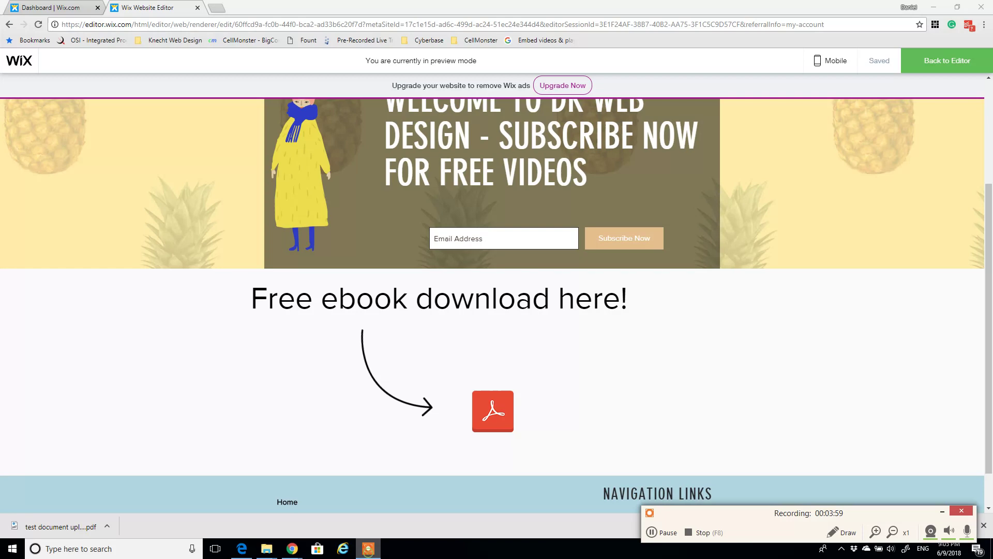